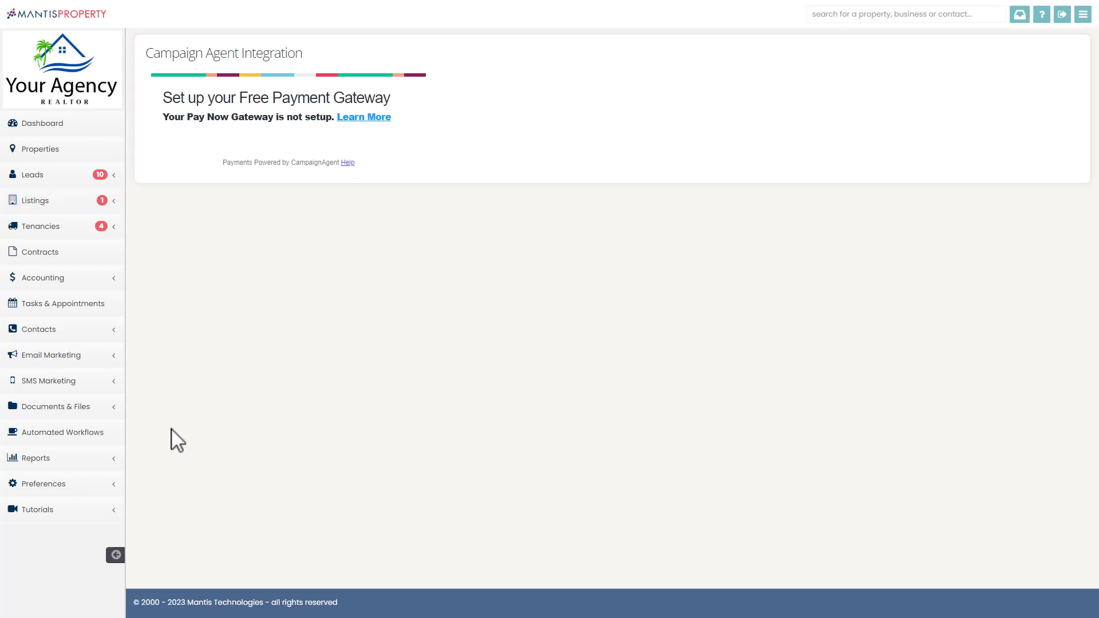
Open the Campaign Agent Integration page from the 3rd Party Integrations preferences.
left_click(73, 492)
scroll(86, 449, "down", 3)
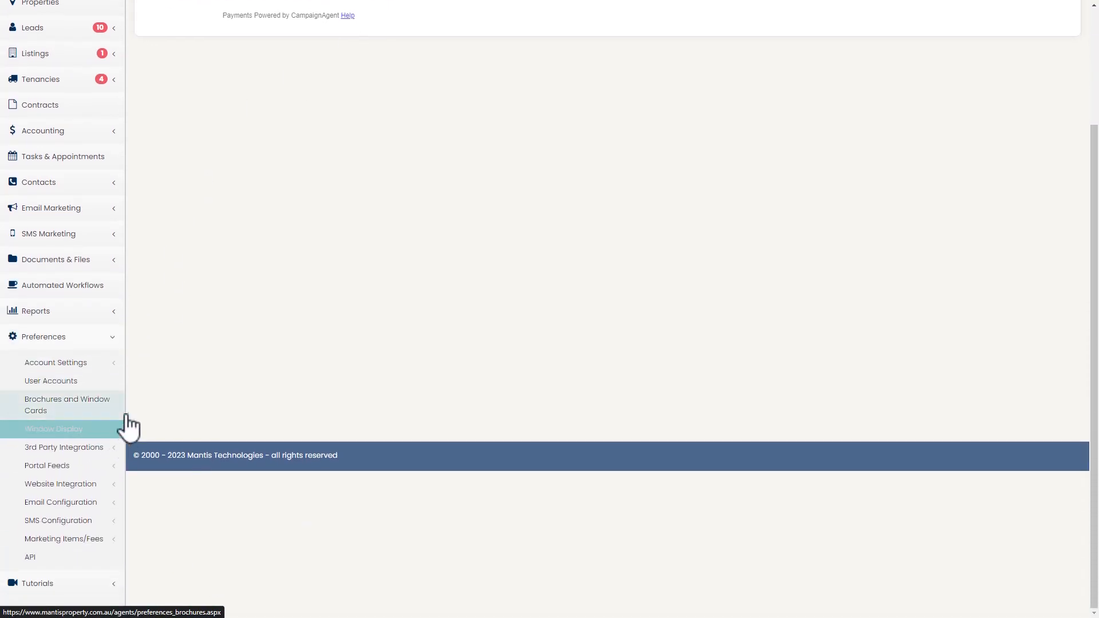
left_click(95, 449)
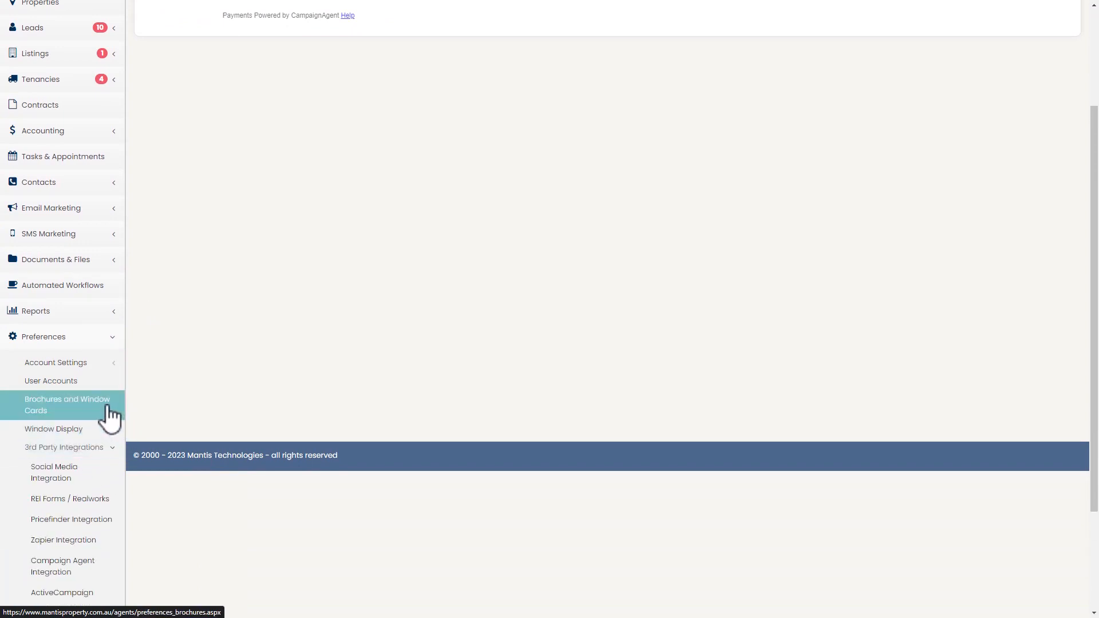
scroll(110, 418, "down", 2)
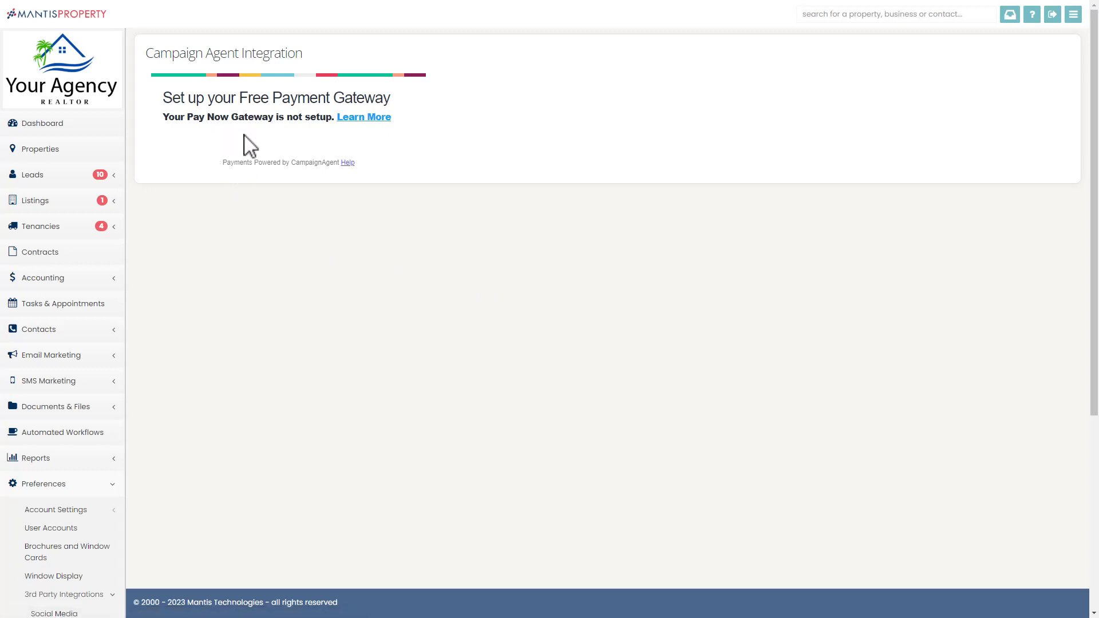
Open the Pay Now gateway information and start connecting the account to CampaignAgent.
left_click(367, 119)
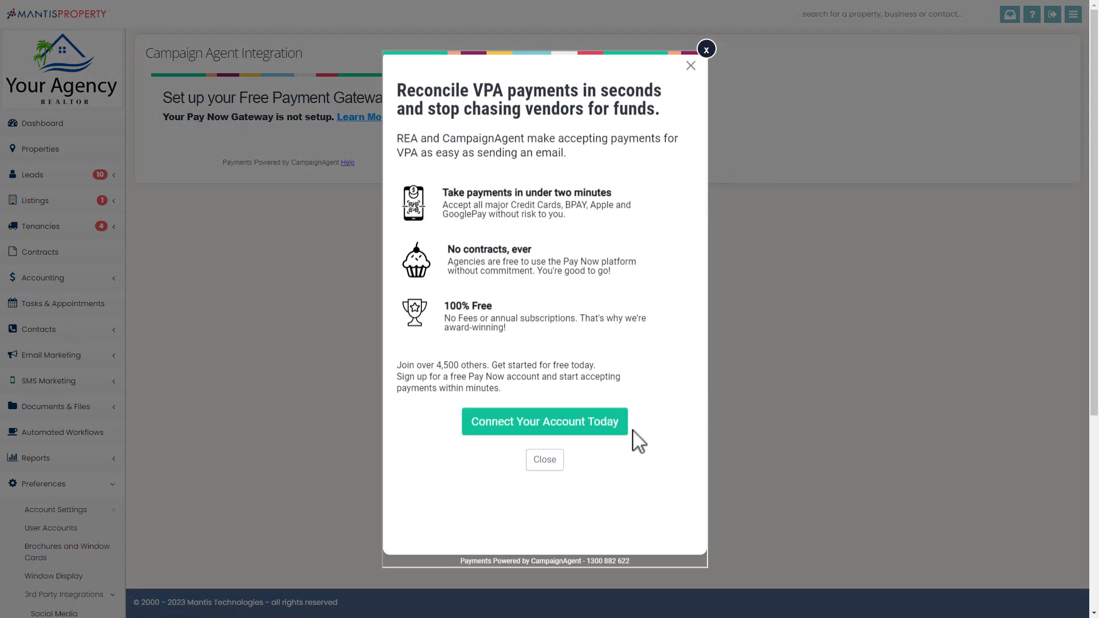
left_click(507, 431)
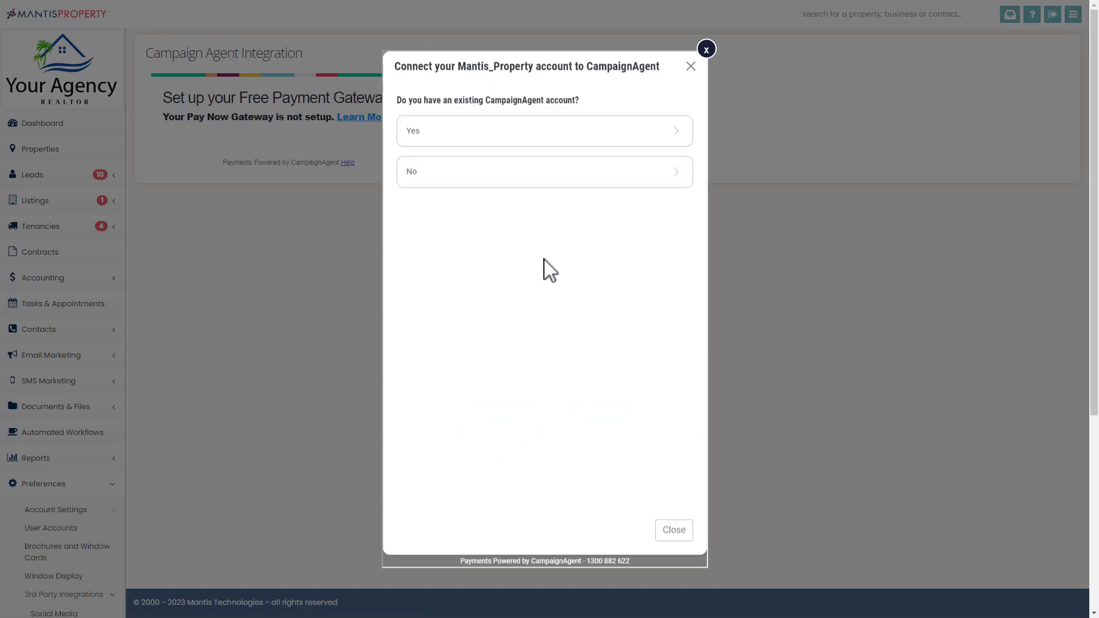
left_click(464, 135)
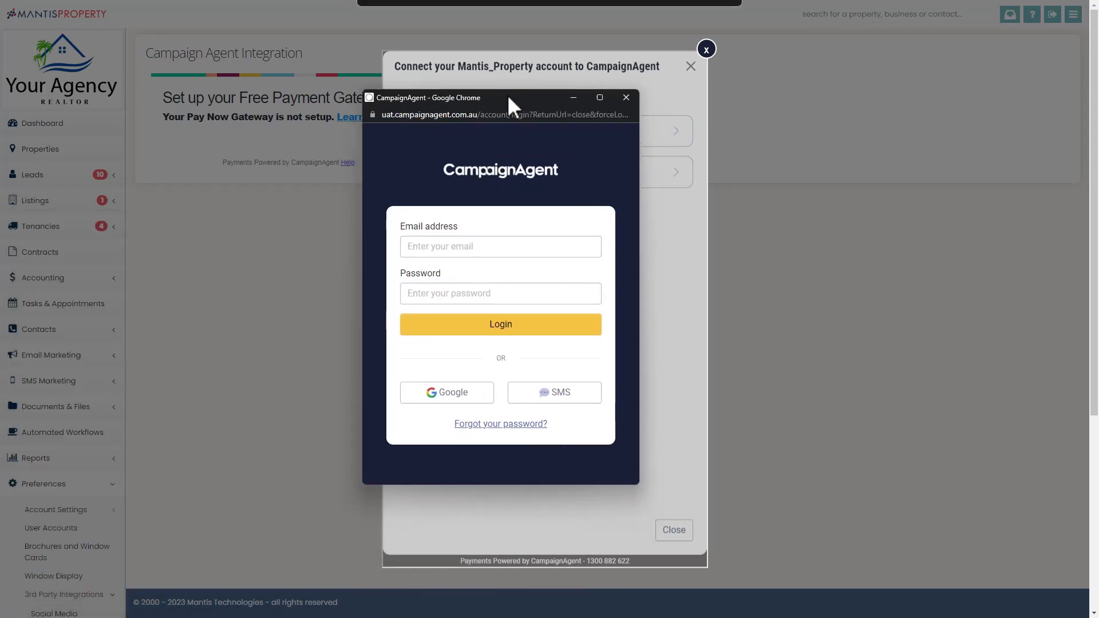
left_click_drag(507, 94, 535, 95)
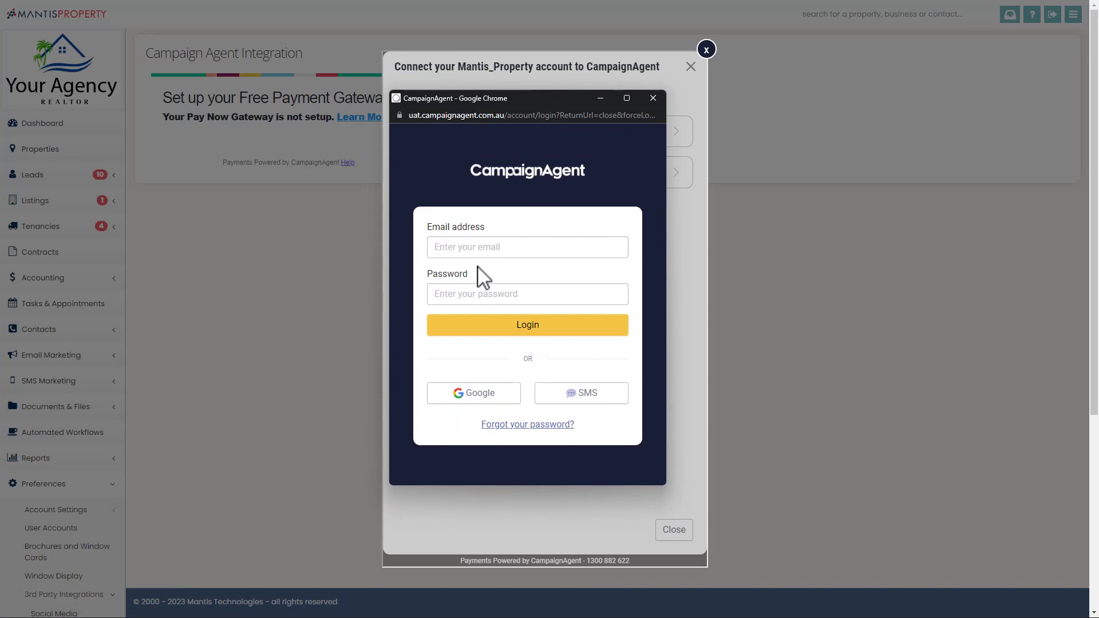
left_click(653, 98)
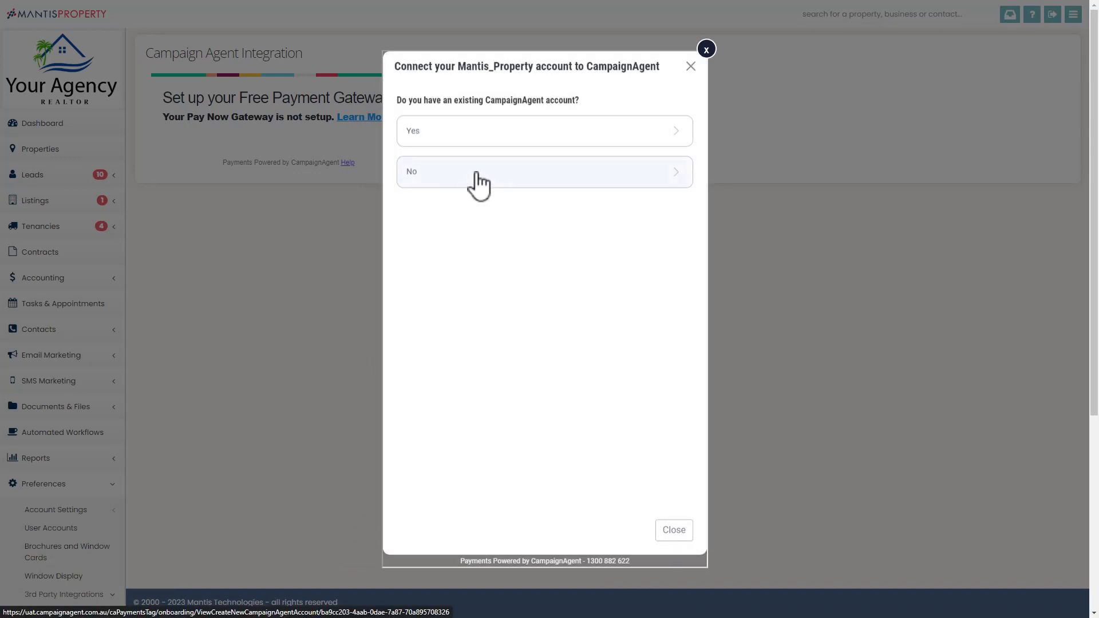
Choose to create a new CampaignAgent account and look through the Create PayNow Gateway Account form.
left_click(426, 176)
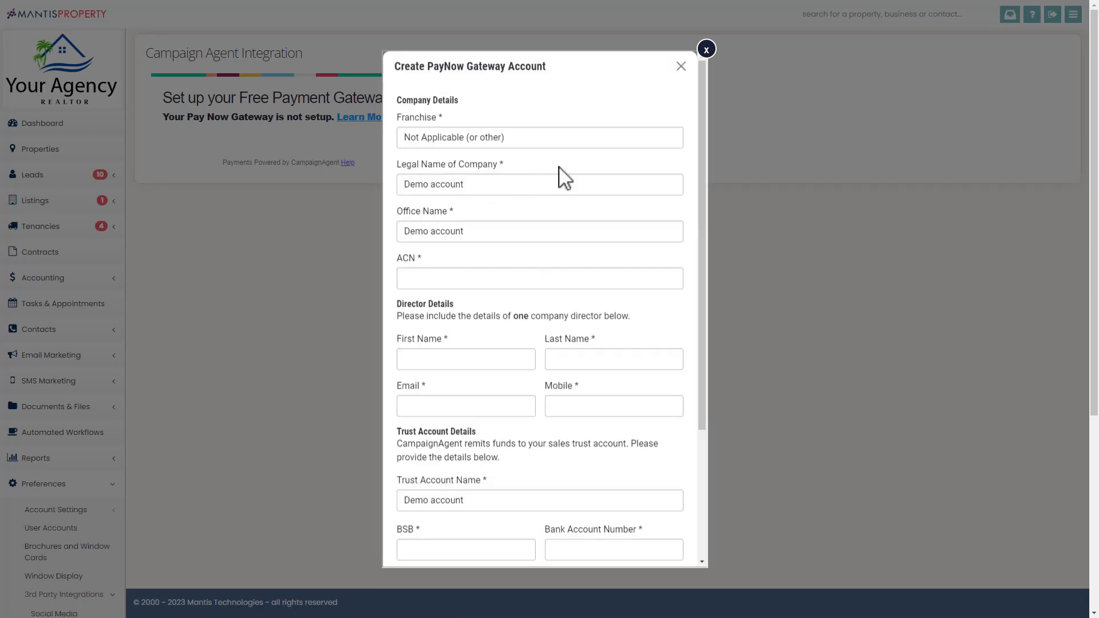
scroll(553, 159, "down", 1)
scroll(553, 157, "up", 1)
scroll(553, 166, "down", 3)
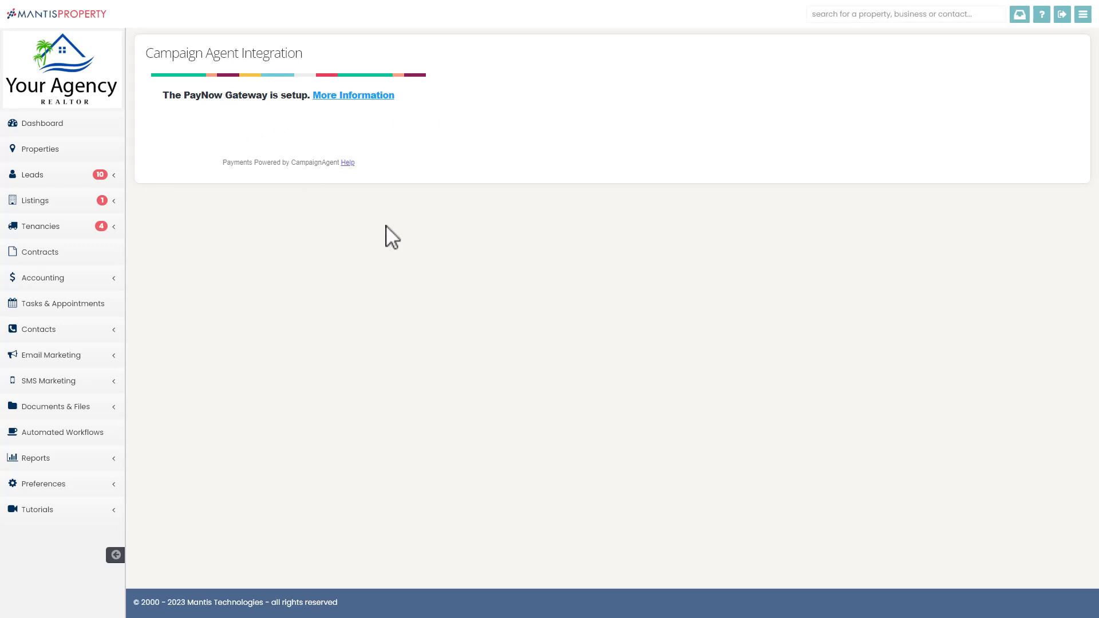
Open the PayNow Gateway setup information and close it.
left_click(355, 96)
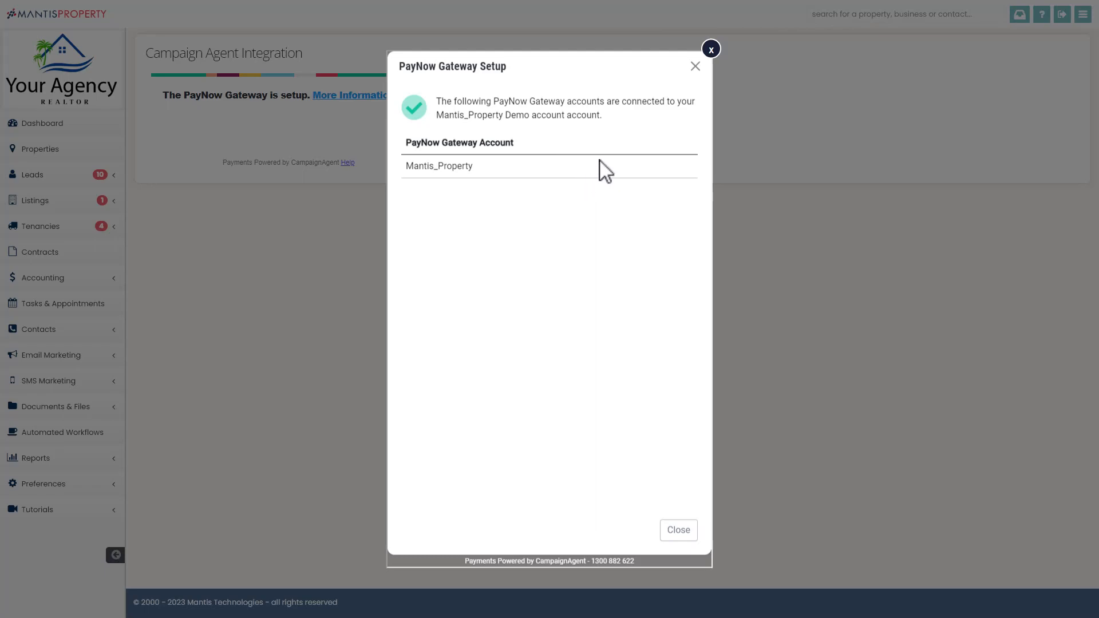
left_click(712, 53)
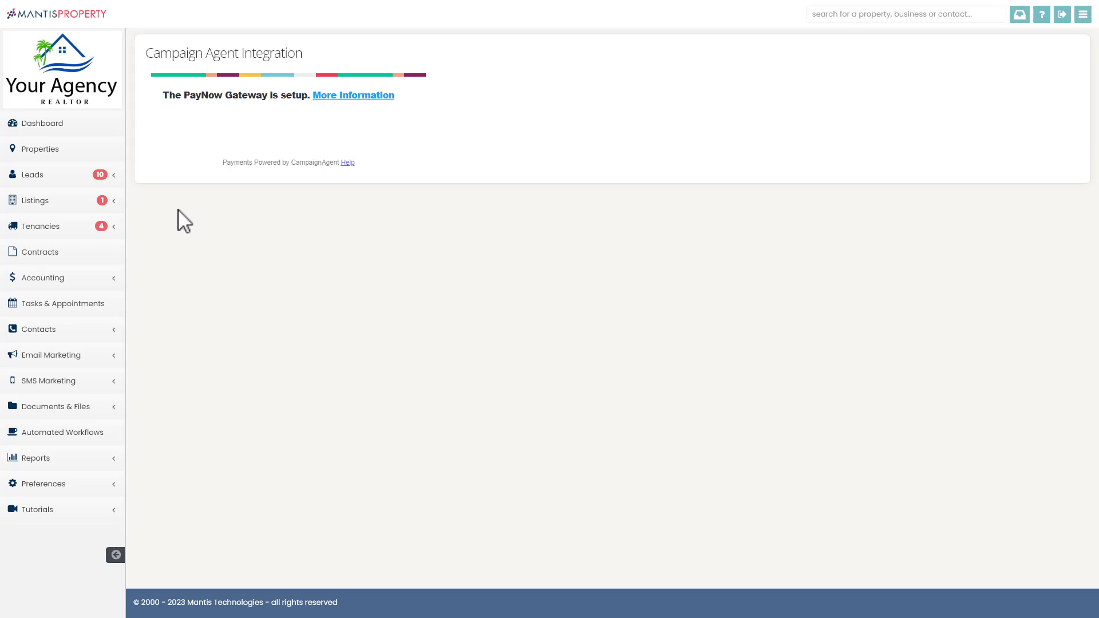
left_click(64, 205)
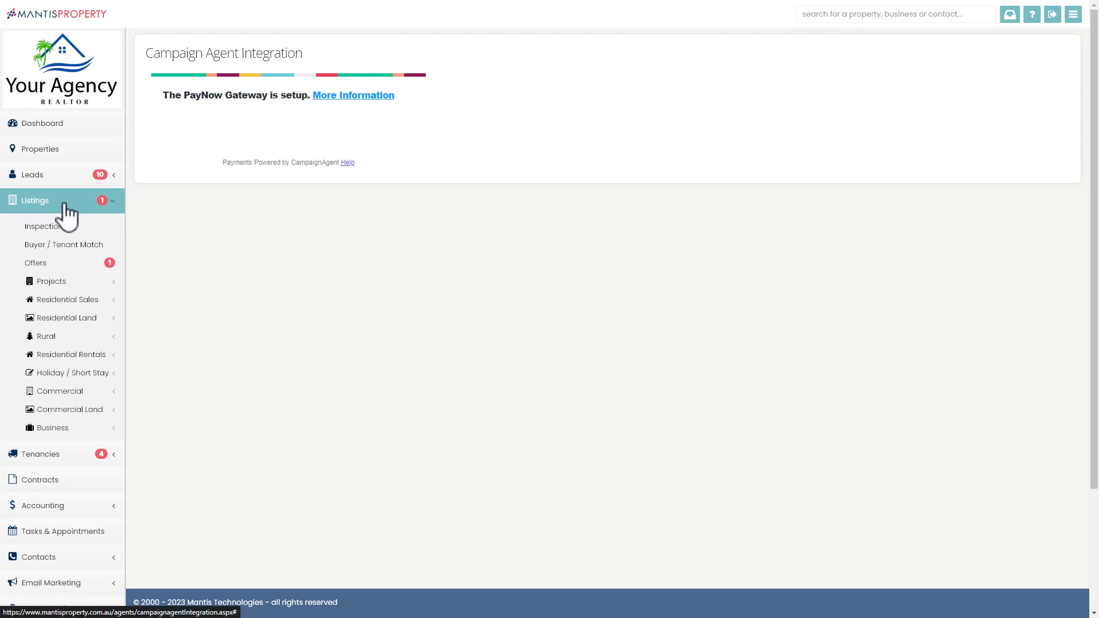
left_click(90, 302)
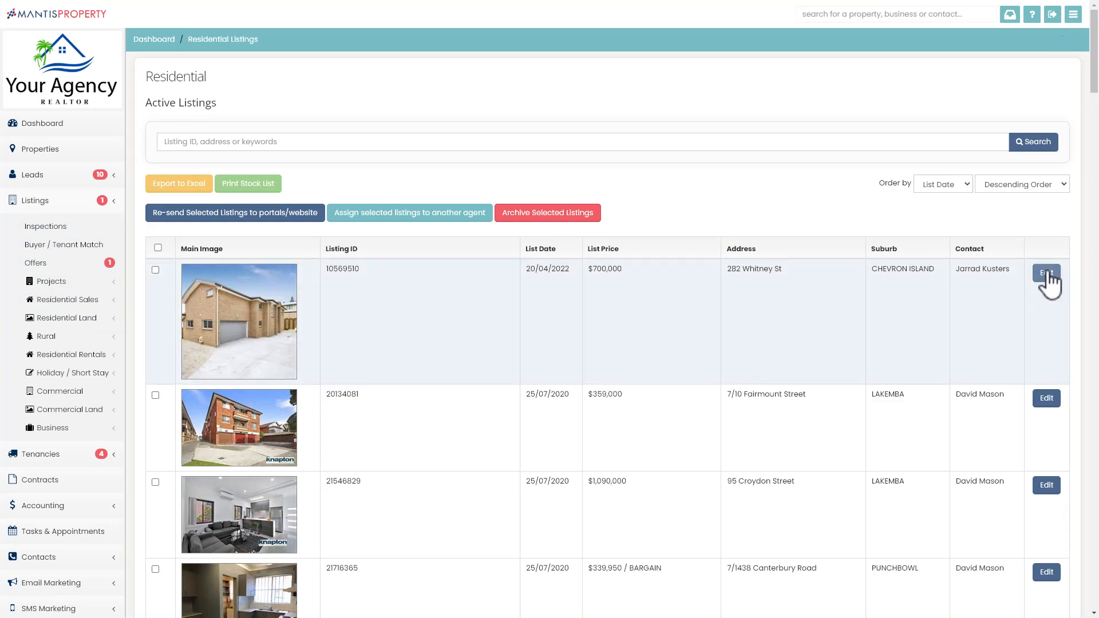
left_click(1047, 273)
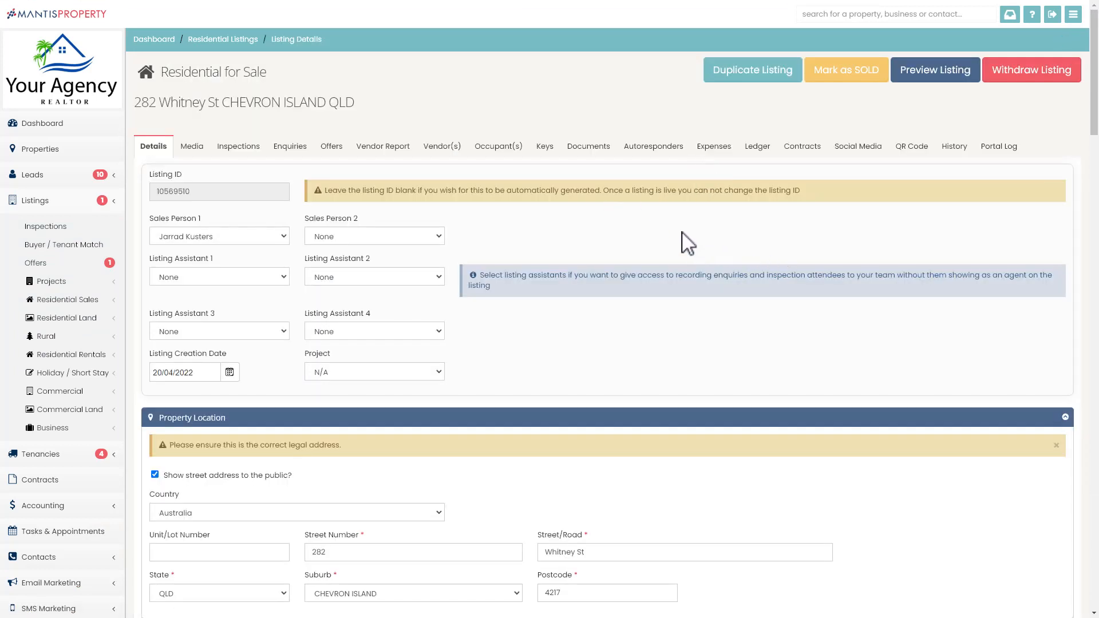
Open the listing's Expenses tab and start adding a Campaign Agent vendor payment.
left_click(713, 154)
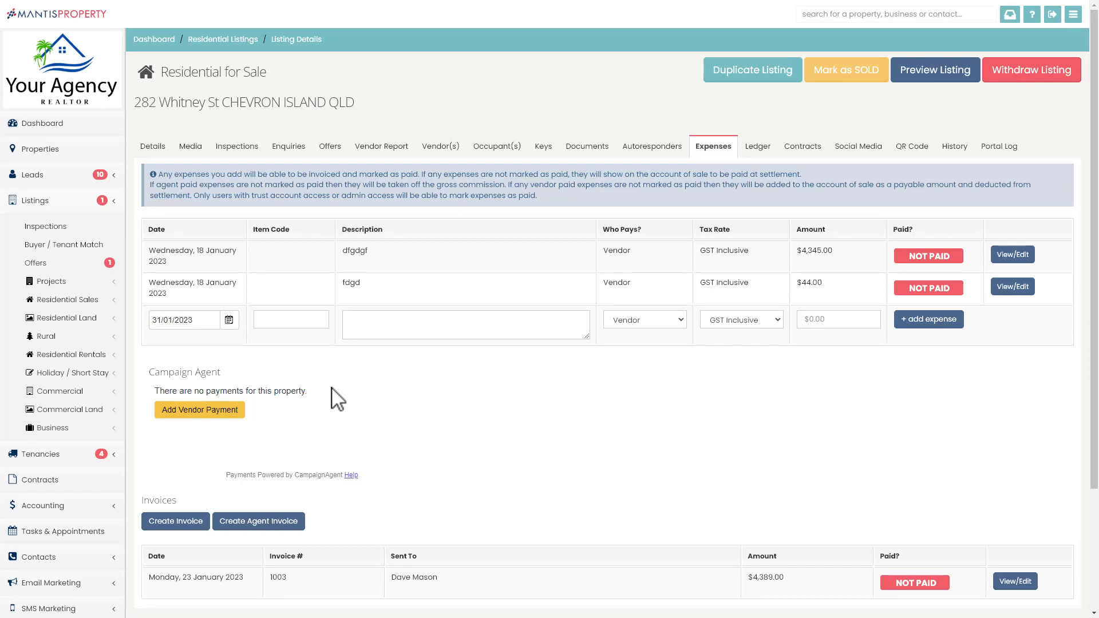
scroll(344, 395, "down", 1)
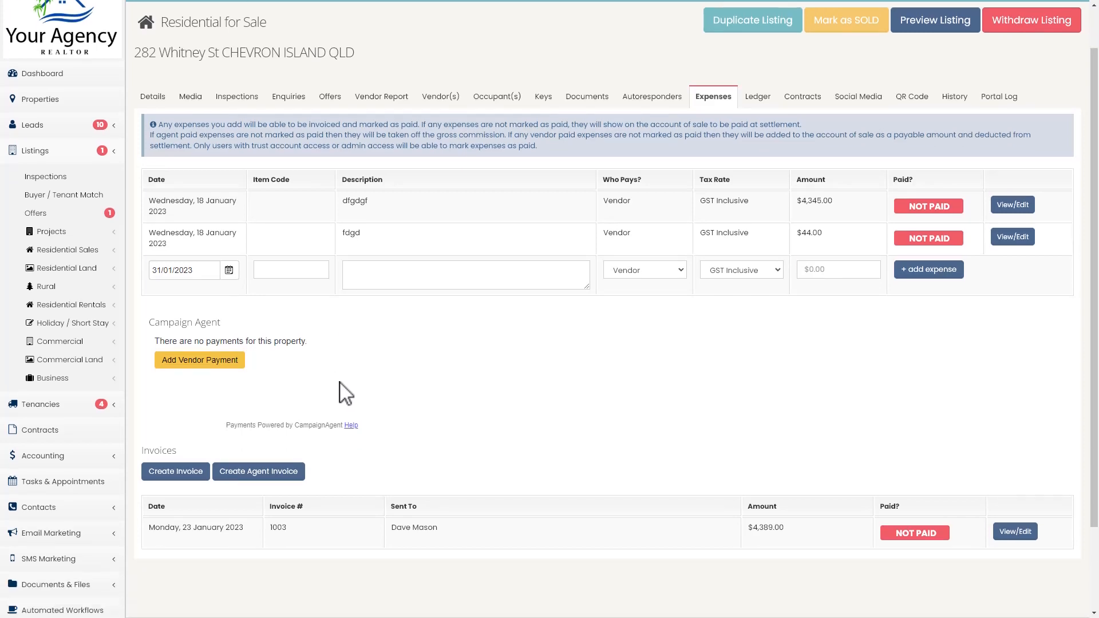
left_click(189, 358)
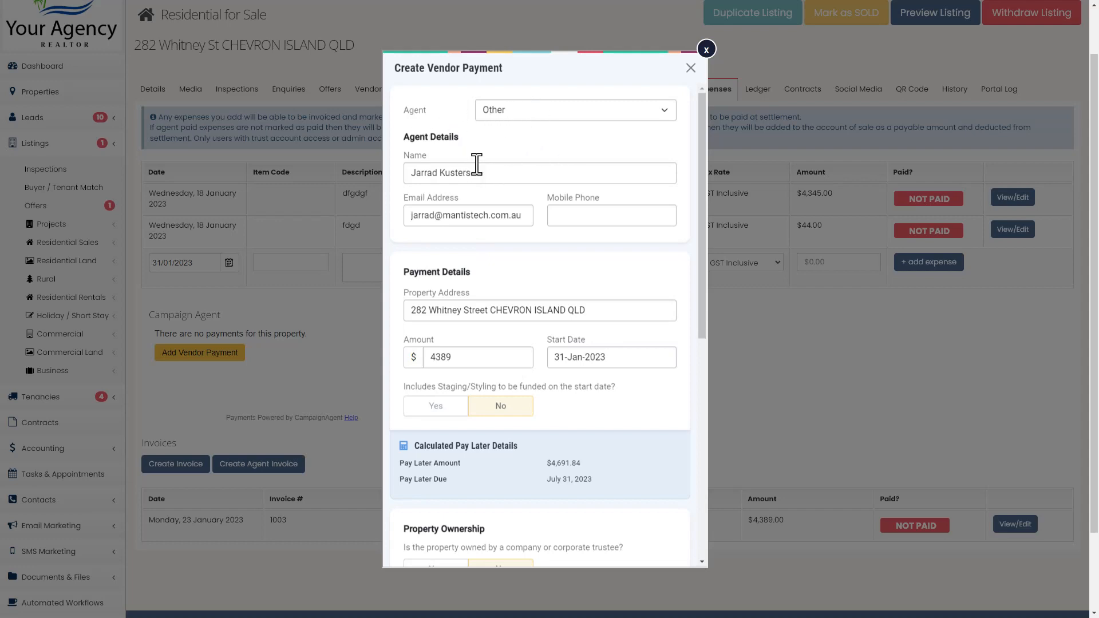
Look through the vendor payment form's agent, payment, ownership and payment-request recipient sections.
scroll(466, 145, "down", 1)
scroll(456, 125, "up", 1)
scroll(498, 180, "down", 2)
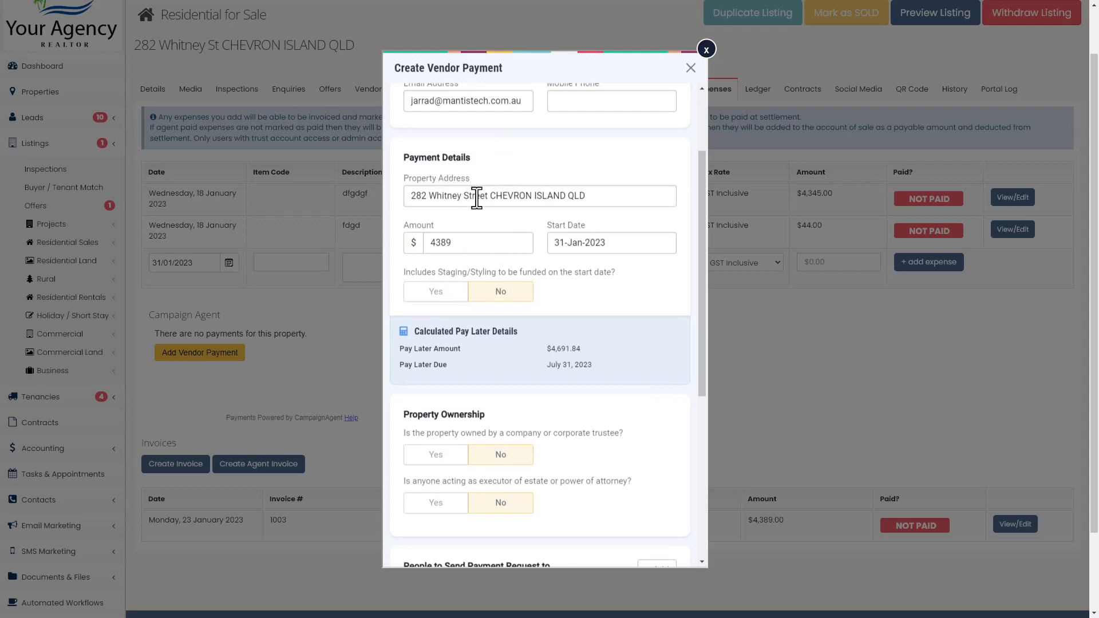
scroll(573, 241, "down", 3)
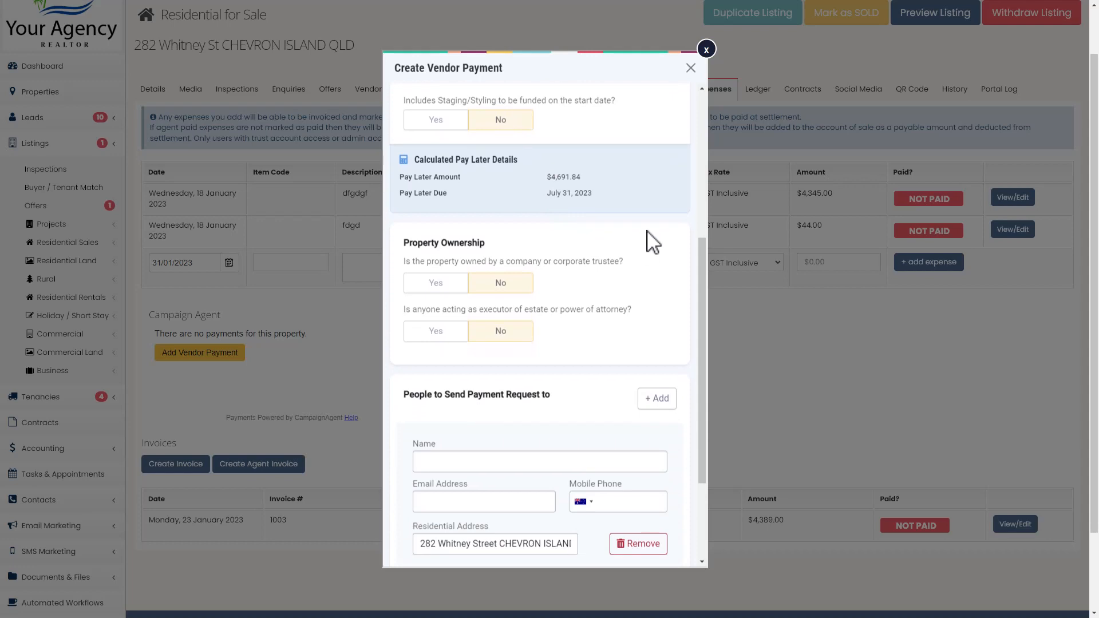
scroll(645, 275, "down", 2)
scroll(537, 229, "down", 1)
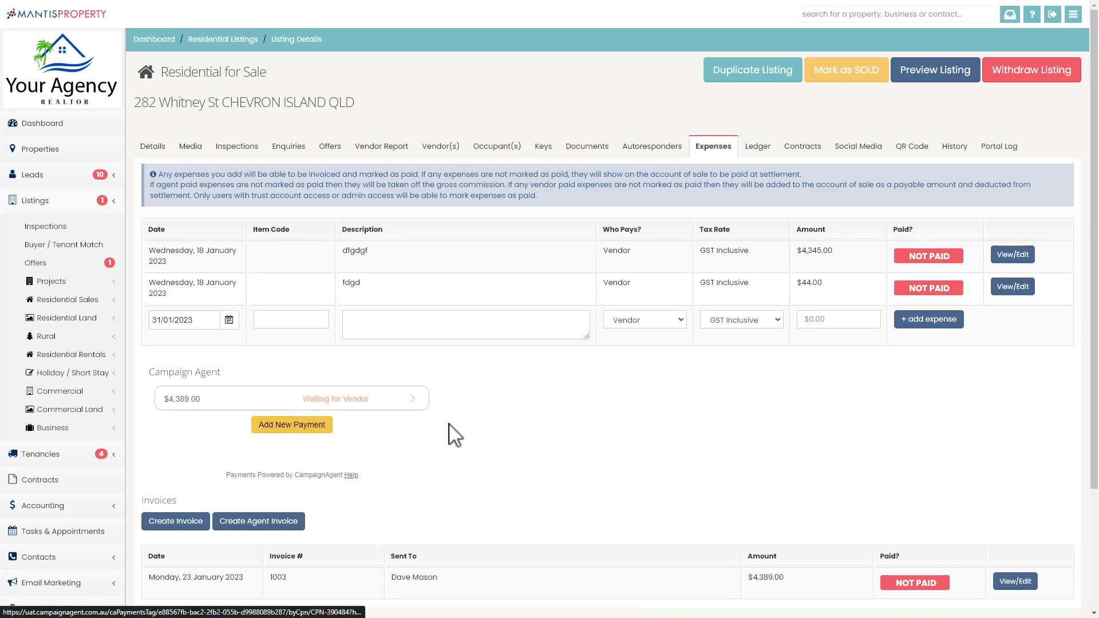
Open the vendor payment's Campaign Agent panel and view its Documents, Emails and Notes tabs.
left_click(380, 405)
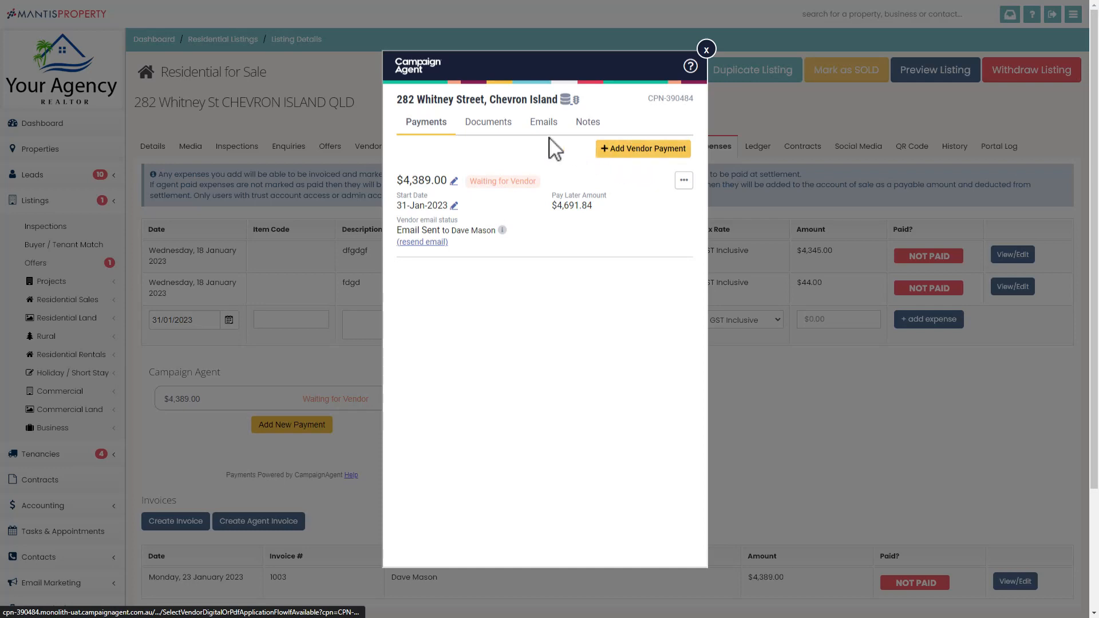
left_click(492, 125)
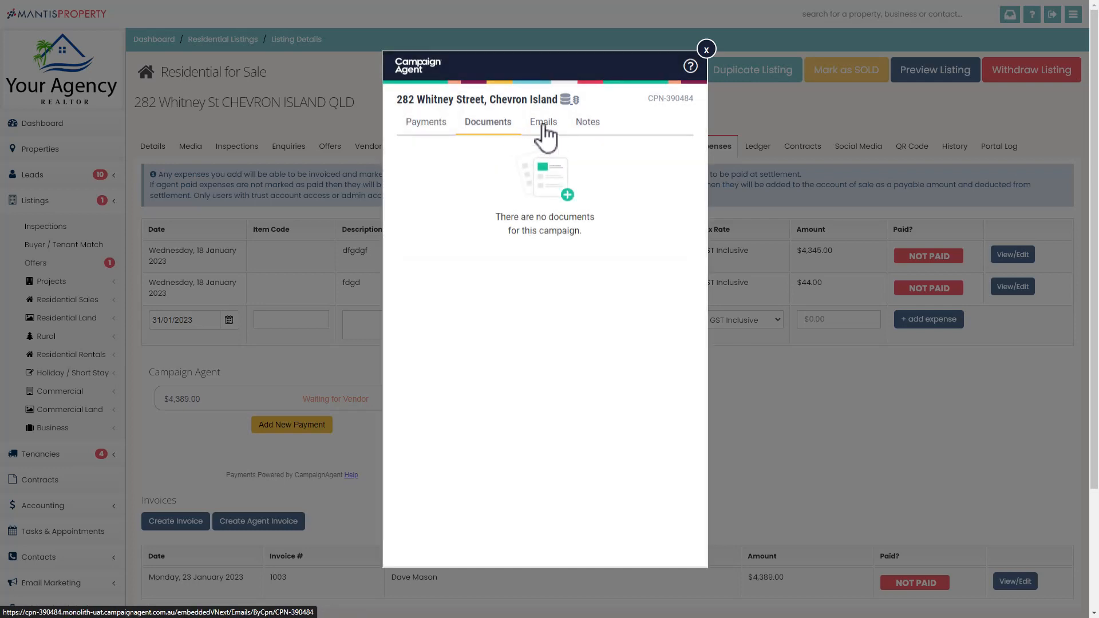
left_click(544, 127)
left_click(593, 132)
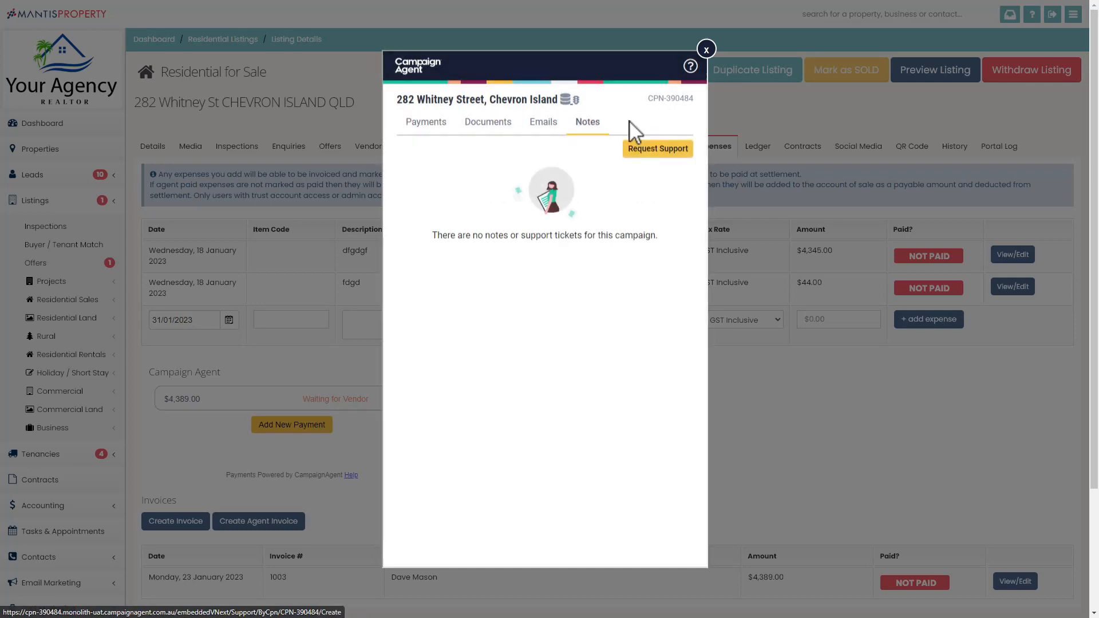